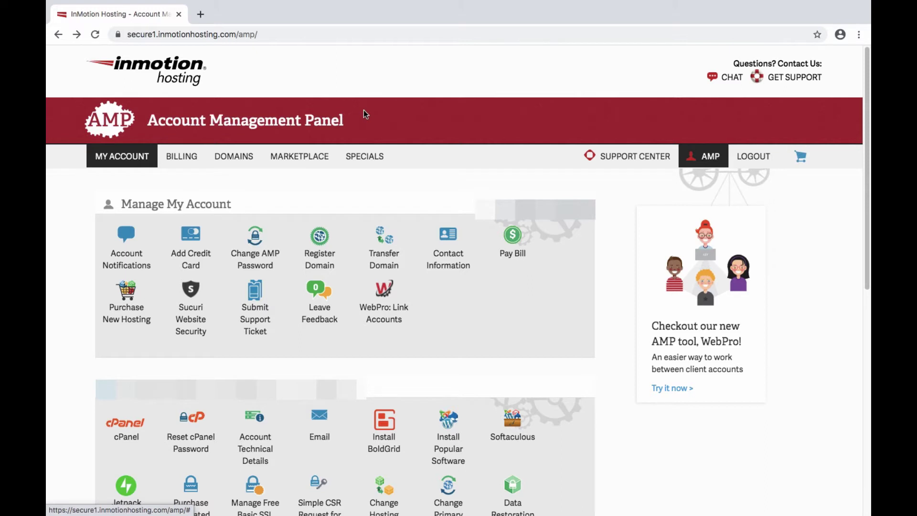
{"action": "scroll", "coordinate": [463, 119], "scroll_direction": "down", "scroll_amount": 4}
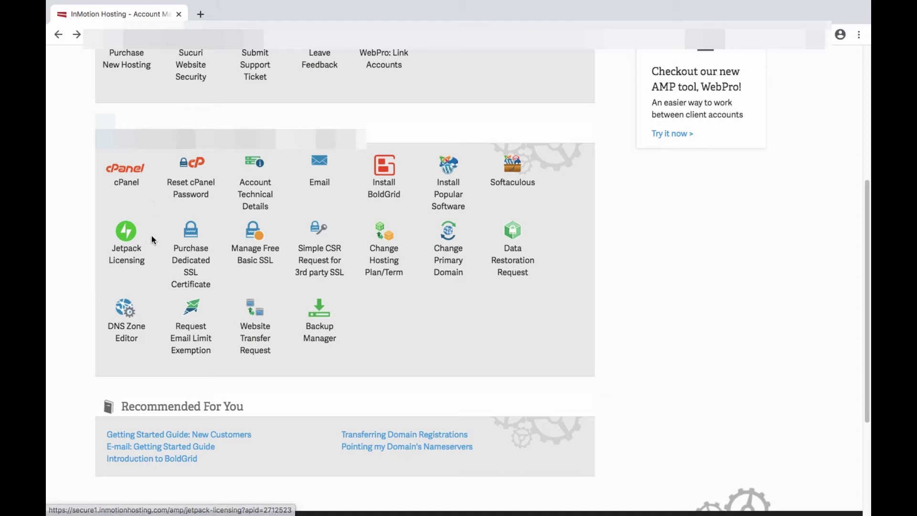
Step: Open the Manage Free Basic SSL tool from the AMP tools section
{"action": "left_click", "coordinate": [256, 254]}
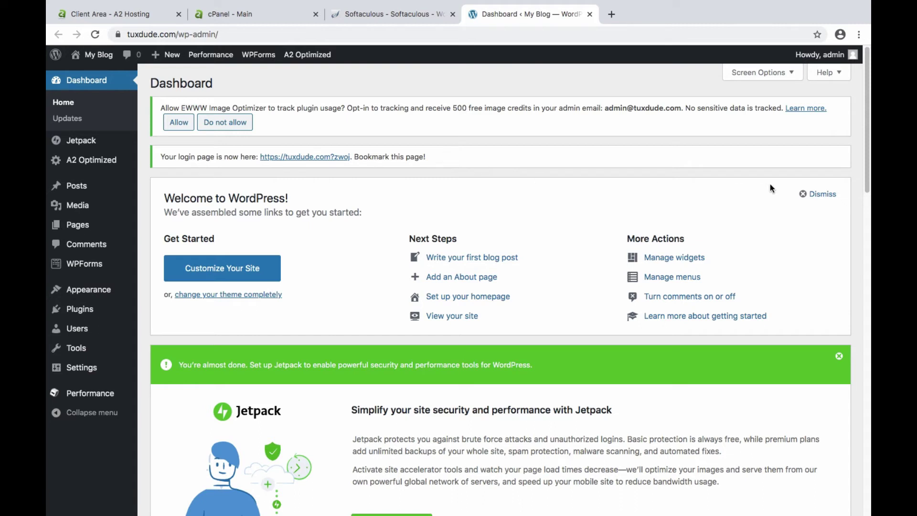
Step: Open the A2 Optimized plugin page from the WordPress admin sidebar
{"action": "left_click", "coordinate": [86, 167]}
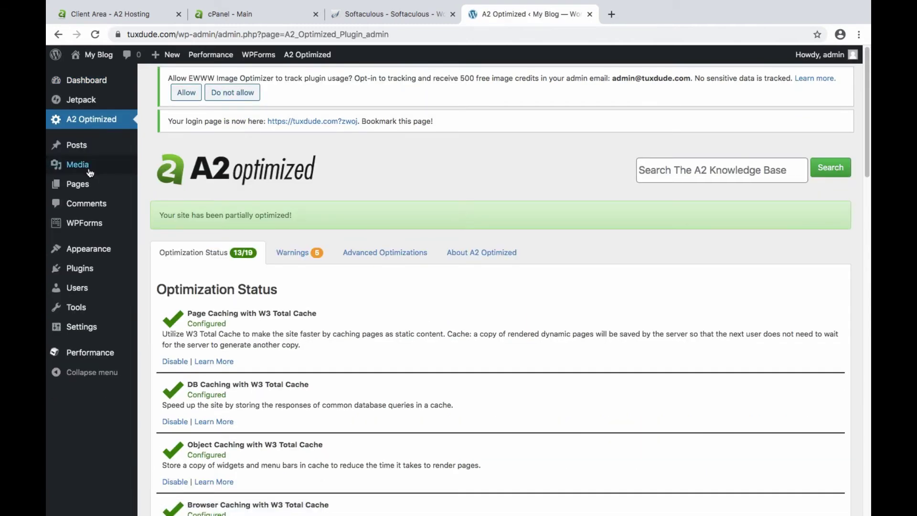
{"action": "left_click_drag", "start_coordinate": [869, 158], "coordinate": [869, 176]}
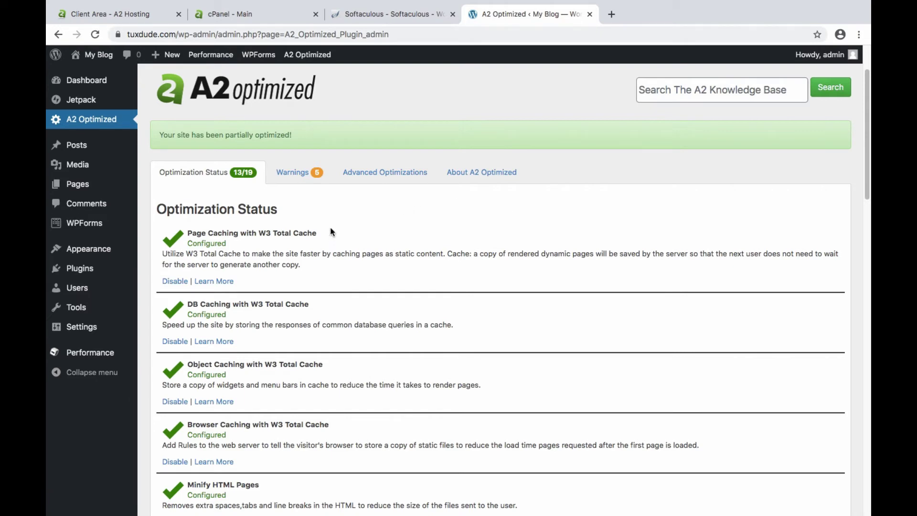
{"action": "left_click", "coordinate": [295, 173]}
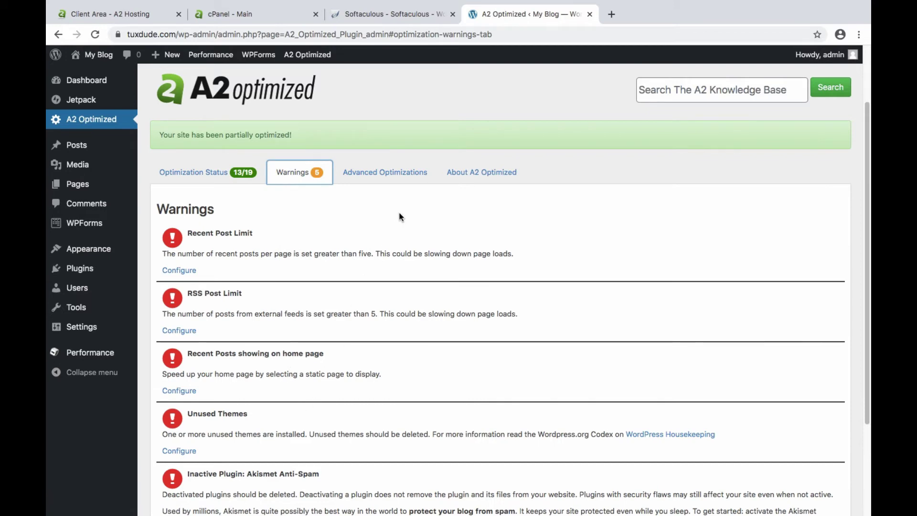
{"action": "left_click", "coordinate": [388, 177]}
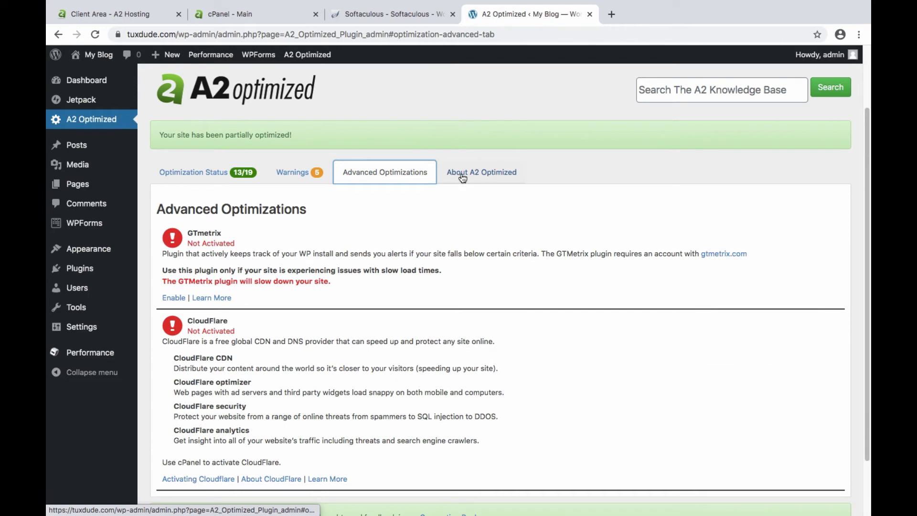
{"action": "left_click", "coordinate": [215, 174]}
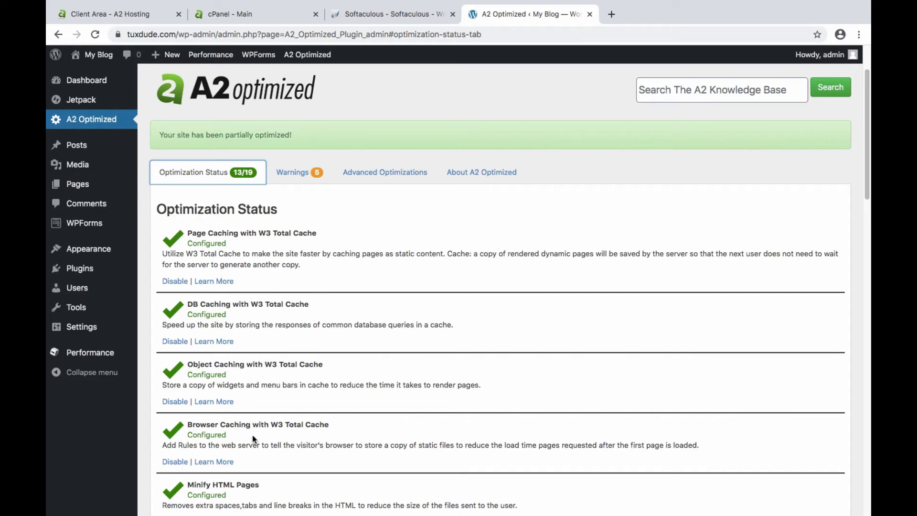
{"action": "left_click_drag", "start_coordinate": [869, 188], "coordinate": [863, 297]}
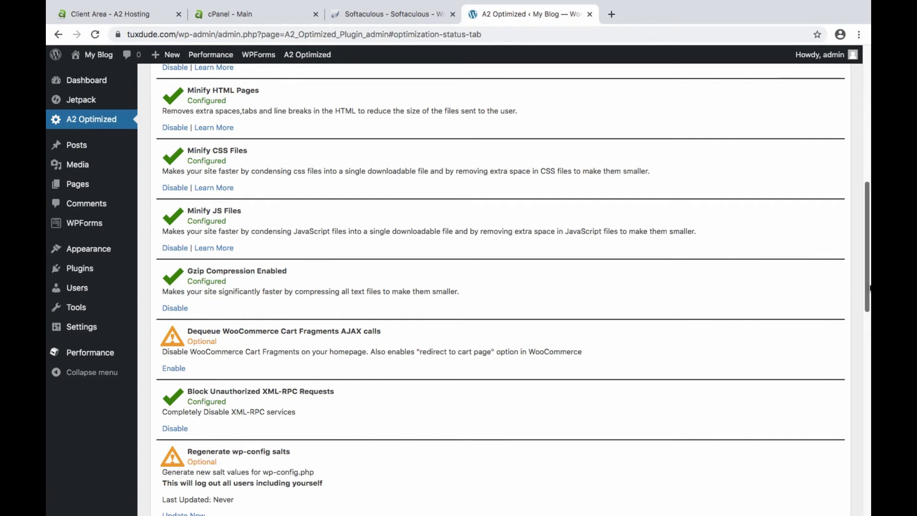
{"action": "left_click_drag", "start_coordinate": [866, 287], "coordinate": [869, 362]}
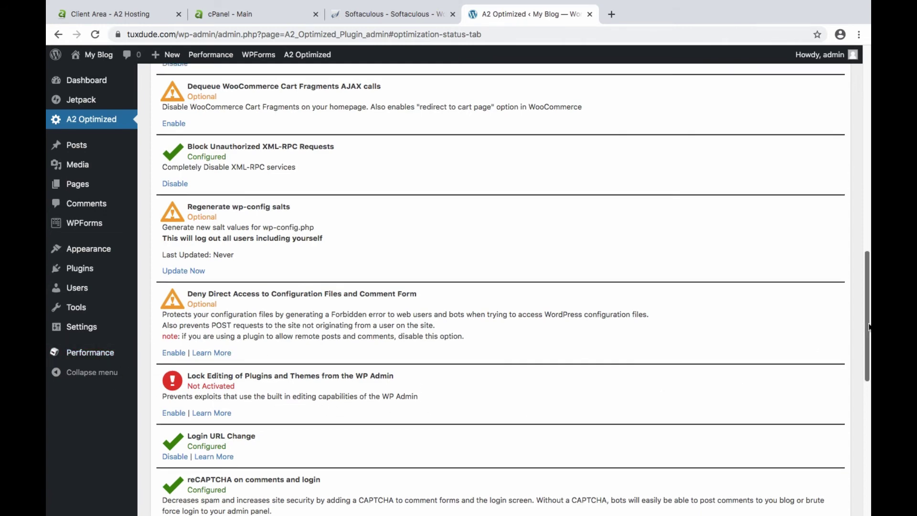
{"action": "left_click_drag", "start_coordinate": [868, 329], "coordinate": [869, 409]}
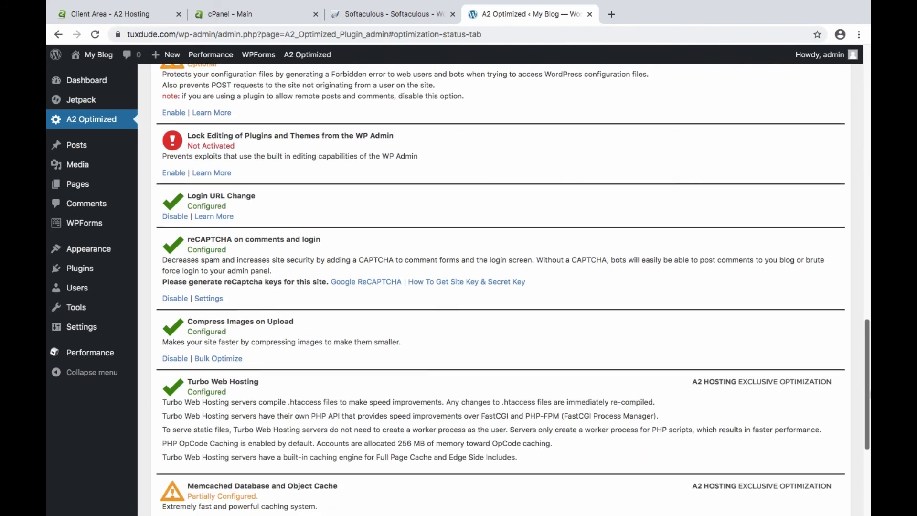
{"action": "scroll", "coordinate": [501, 287], "scroll_direction": "down", "scroll_amount": 2}
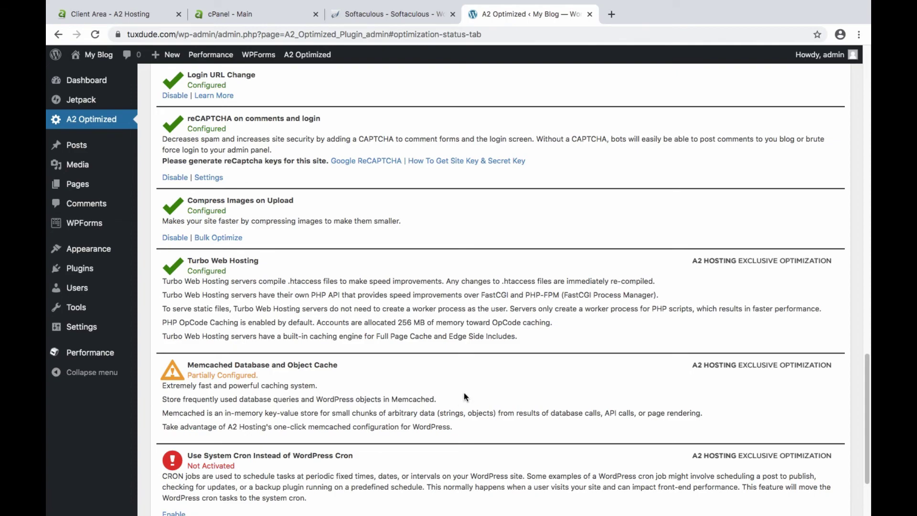
{"action": "scroll", "coordinate": [866, 374], "scroll_direction": "down", "scroll_amount": 3}
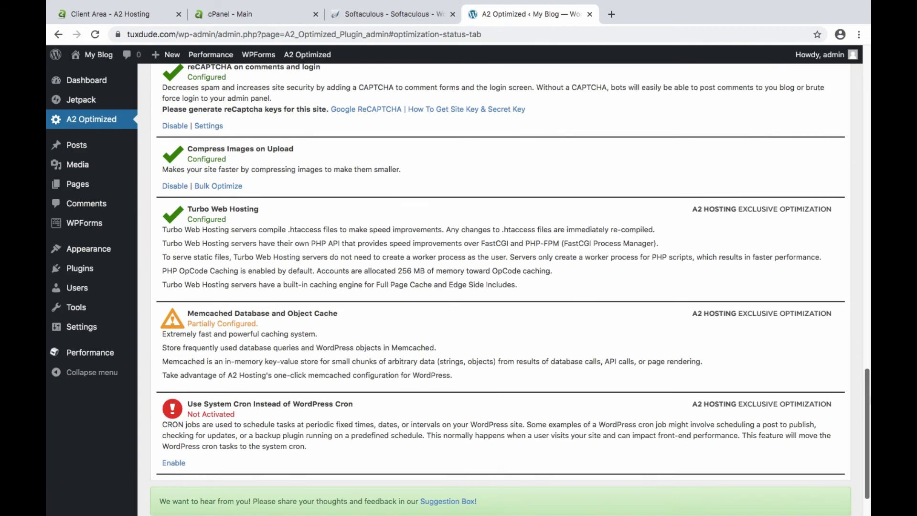